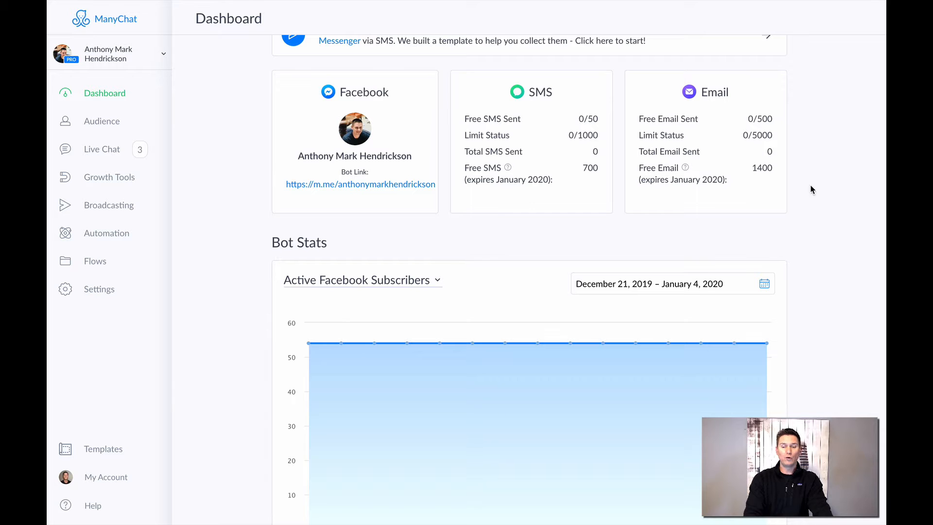
Start creating a new ManyChat account from the account switcher list.
scroll(204, 159, up, 1)
scroll(204, 160, up, 3)
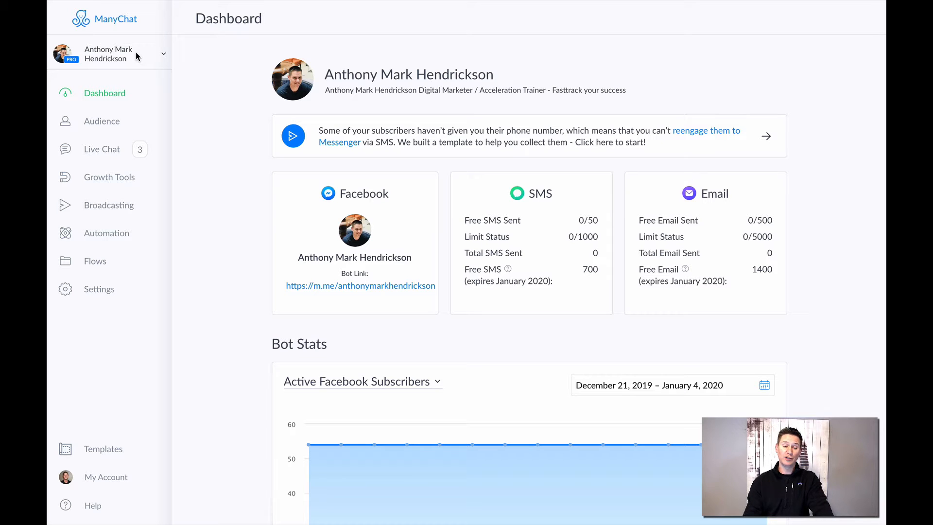
click(160, 56)
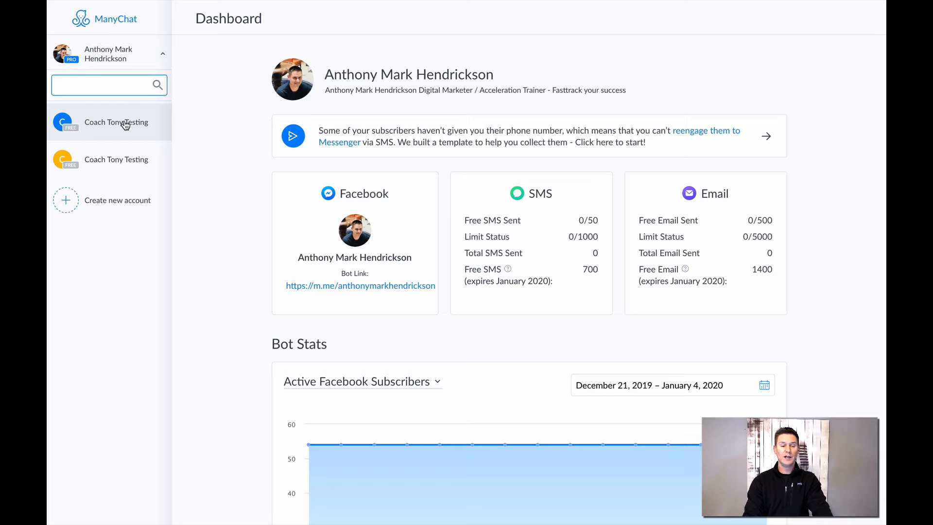
click(130, 207)
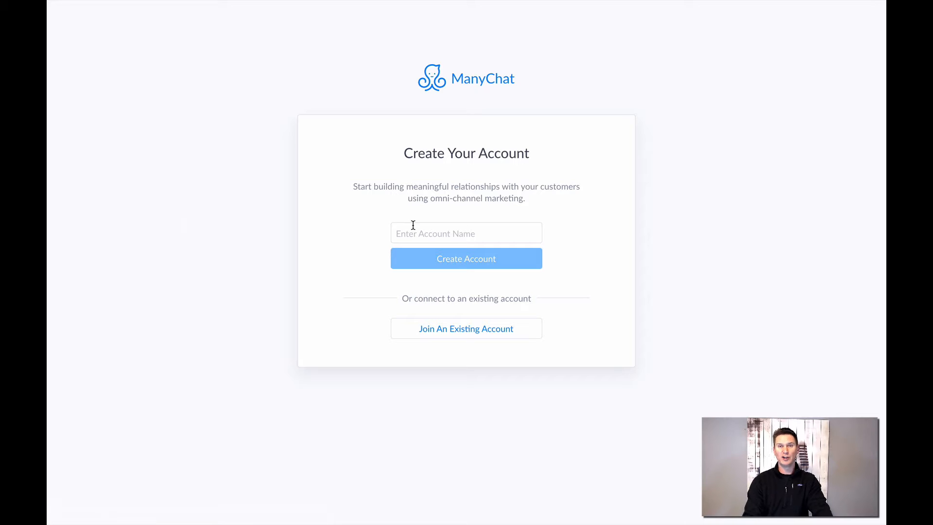
Enter the coach's name followed by "Testing" as the account name and create the account.
click(424, 237)
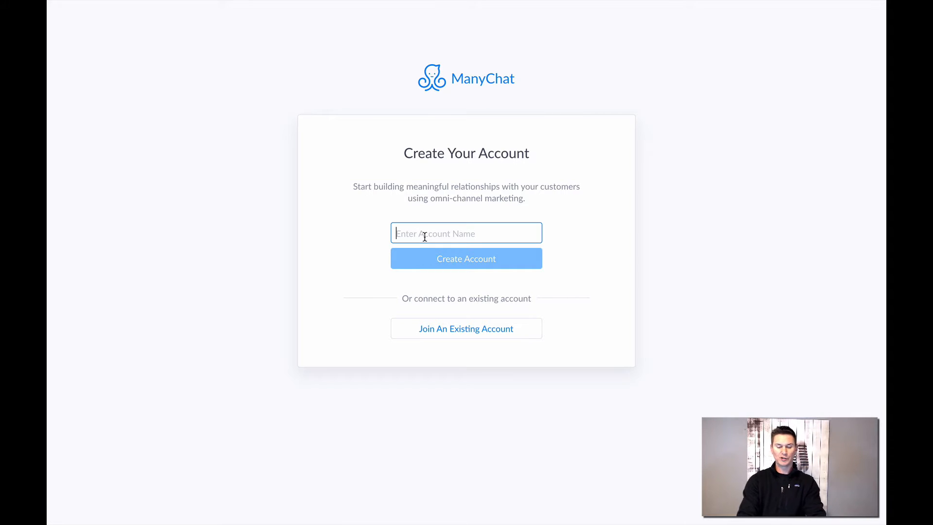
text(a)
key(BackSpace)
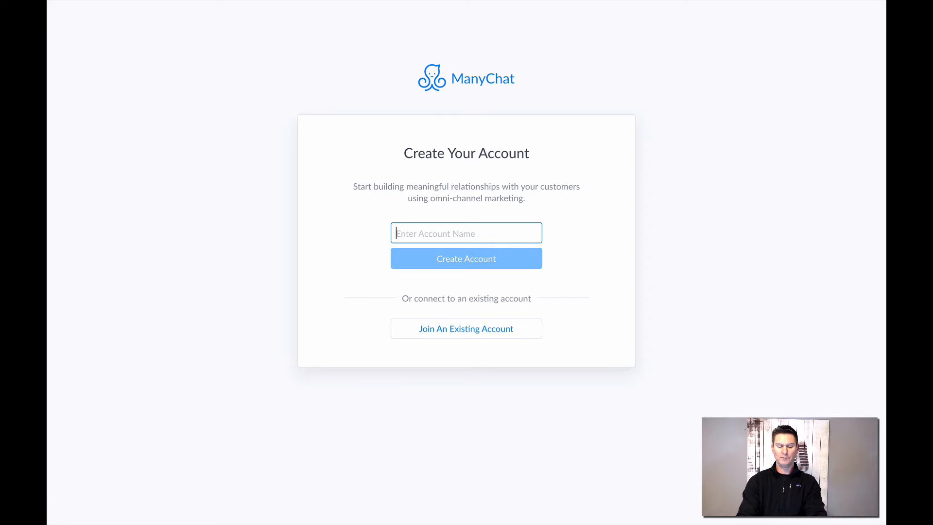
text(Coach Tony )
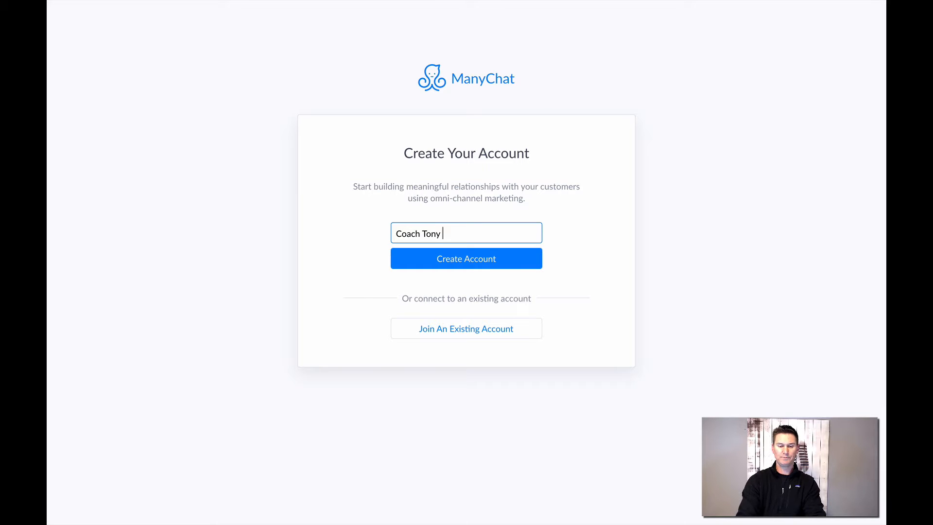
text(Test)
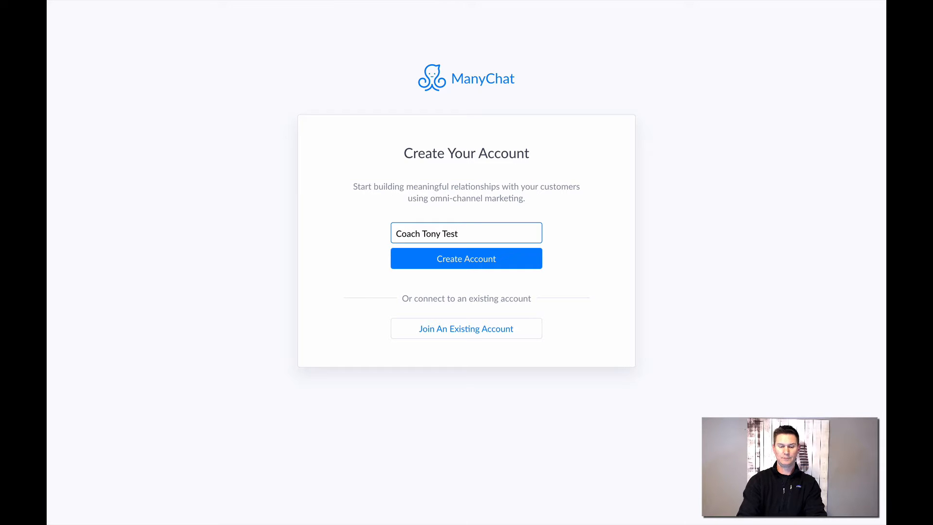
text(nign)
key(BackSpace)
key(BackSpace)
key(BackSpace)
key(BackSpace)
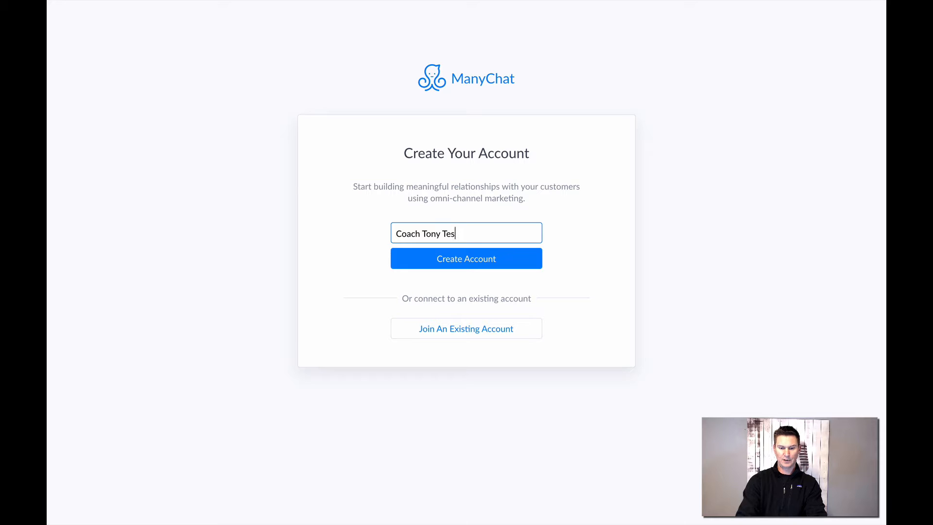
text(ting)
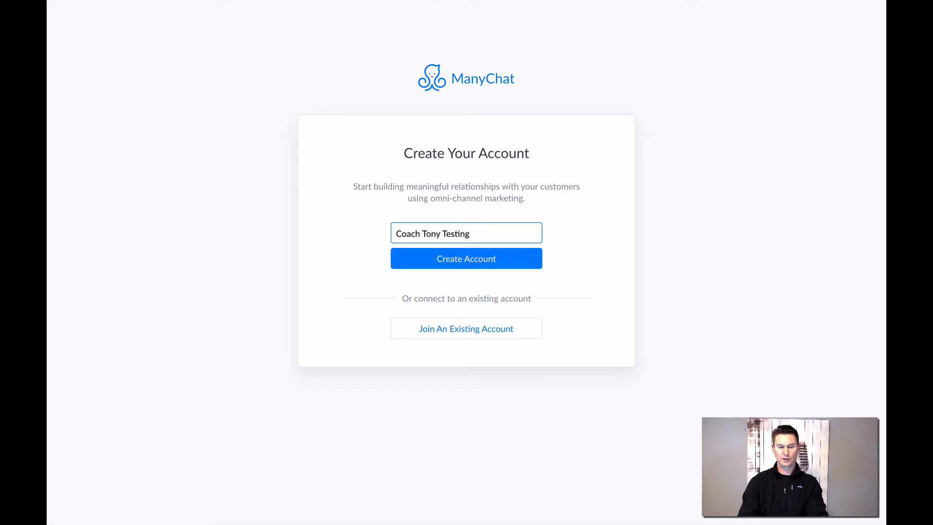
click(466, 261)
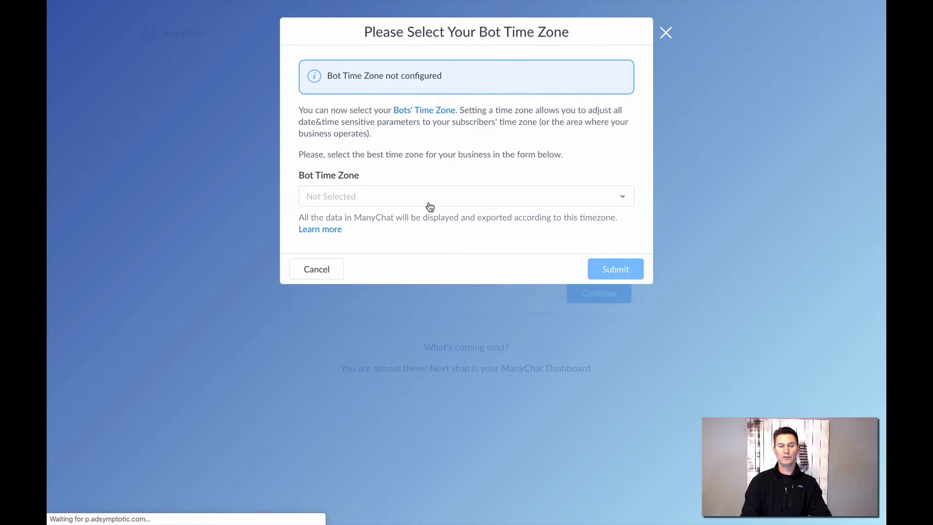
Set the bot time zone to "(UTC-06:00) - Central Time - Center, North Dakota" and submit it.
click(599, 202)
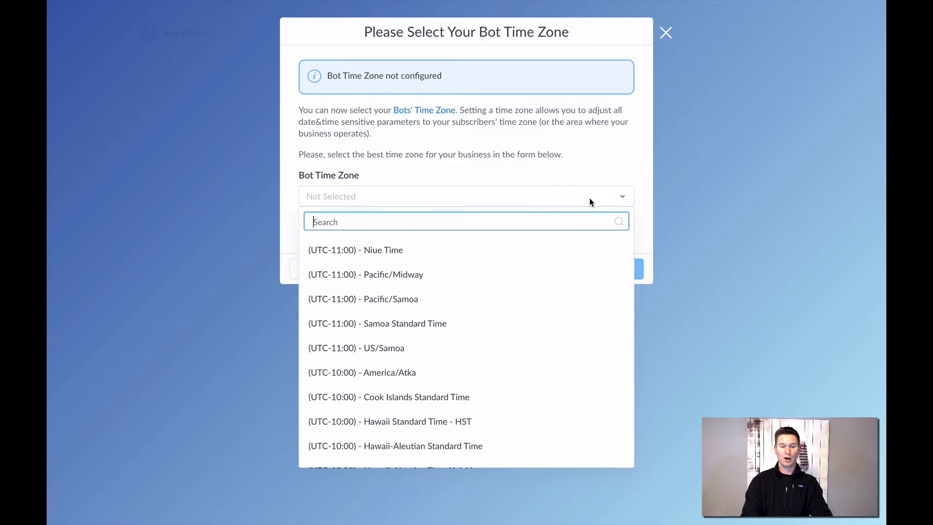
text(cen)
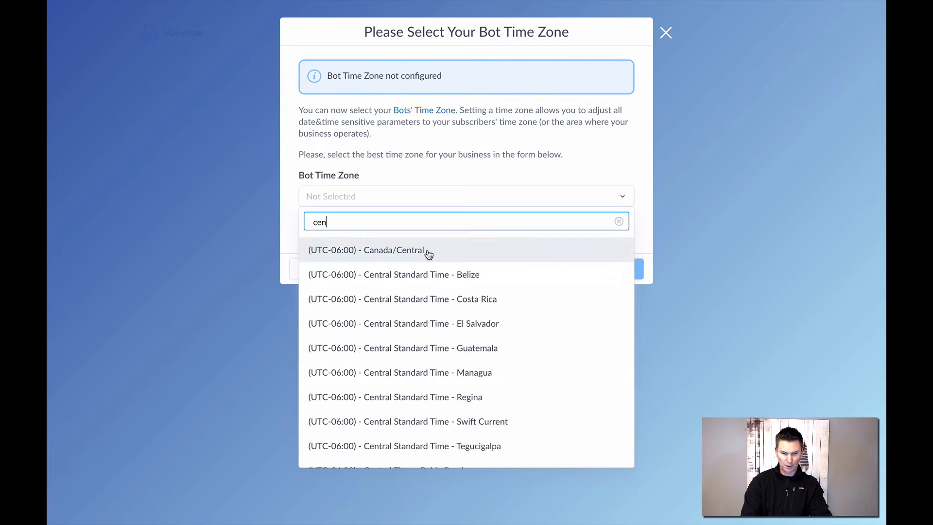
scroll(441, 427, down, 3)
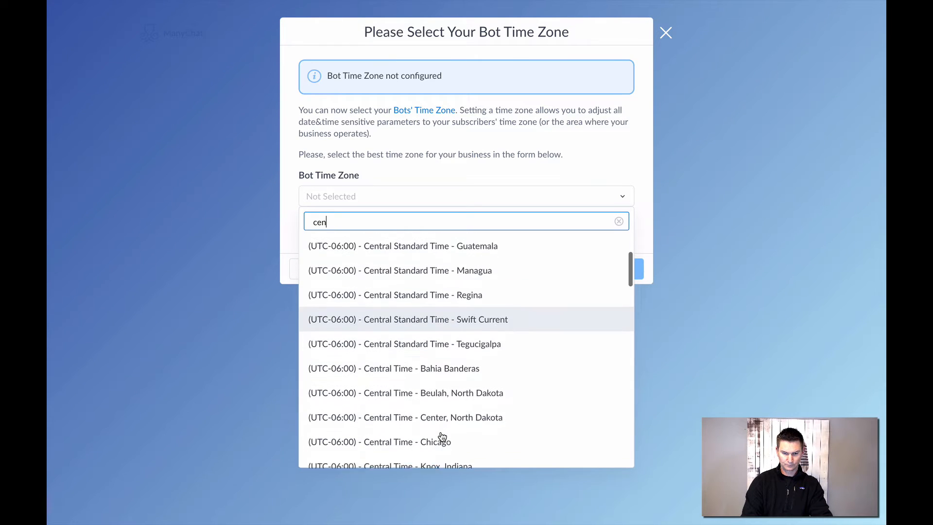
click(447, 386)
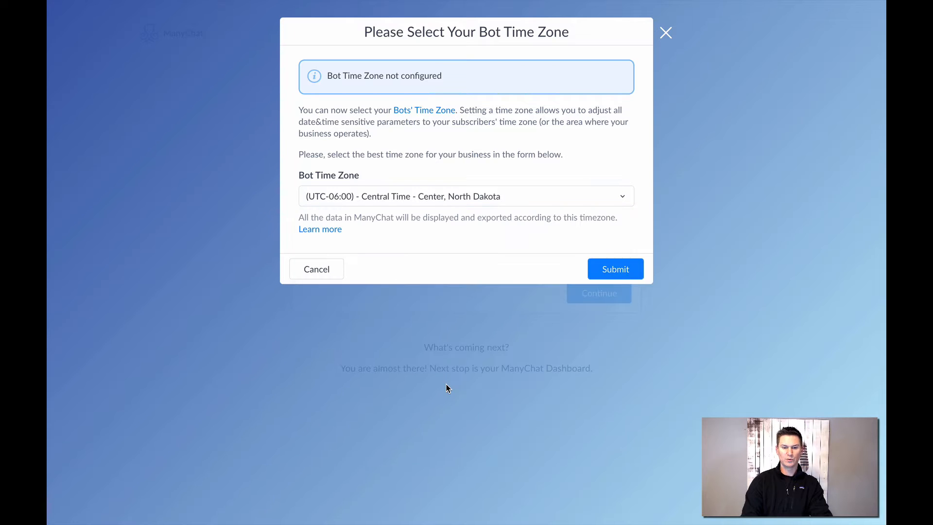
click(616, 270)
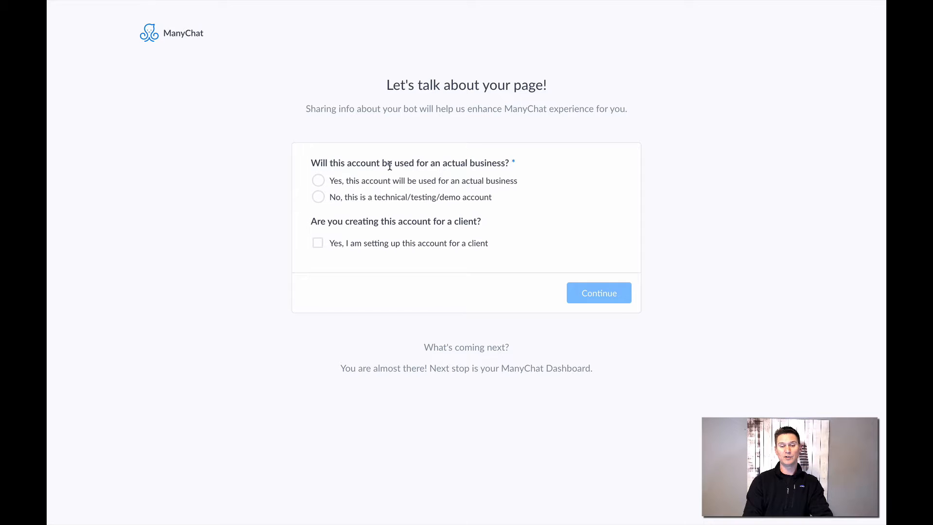
Classify the account as a technical/testing/demo account, leaving the client option unselected, and continue.
click(318, 198)
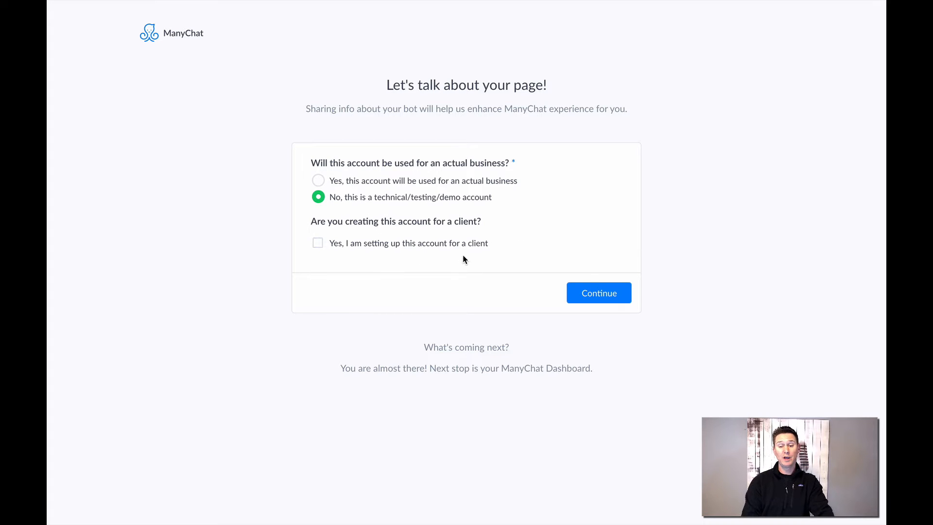
click(595, 295)
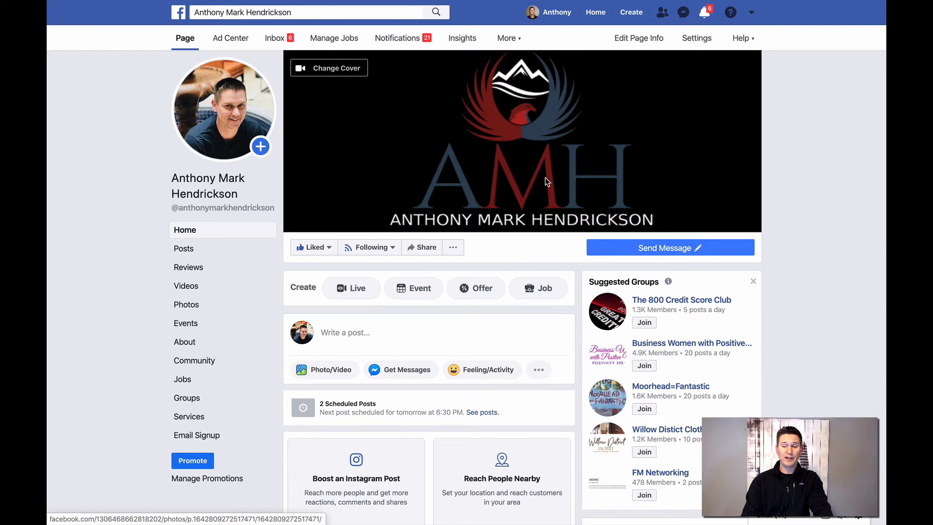
In the Facebook page's Advanced Messaging settings, review the response method, ManyChat's permissions as a connected app and the whitelisted domains.
click(698, 39)
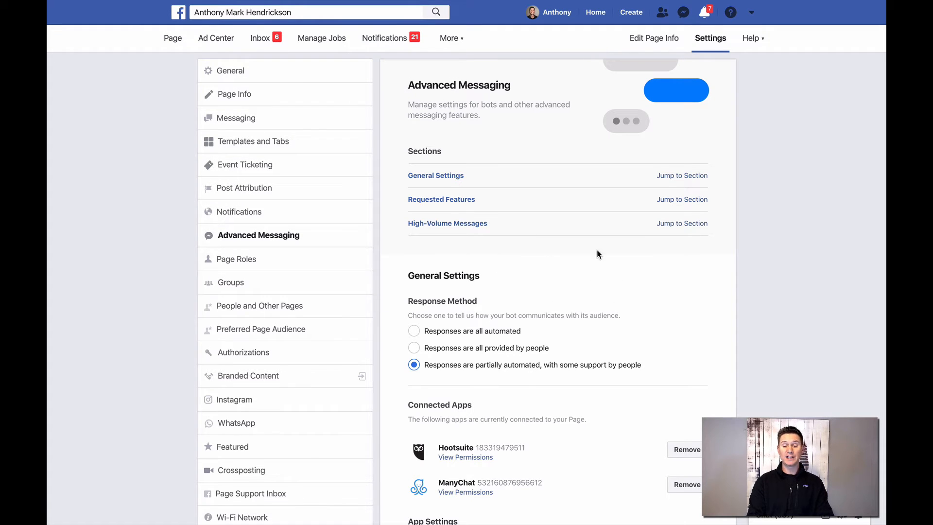
scroll(596, 254, down, 1)
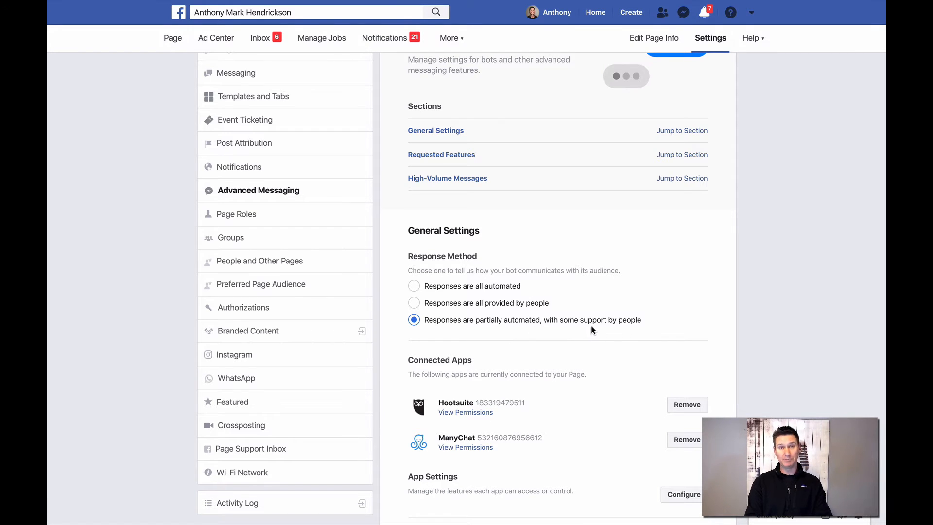
scroll(591, 330, down, 4)
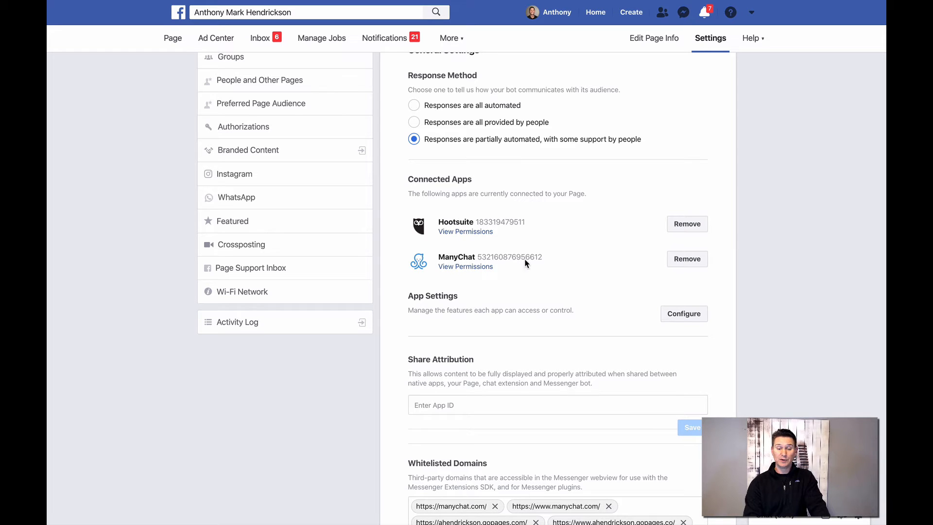
click(469, 267)
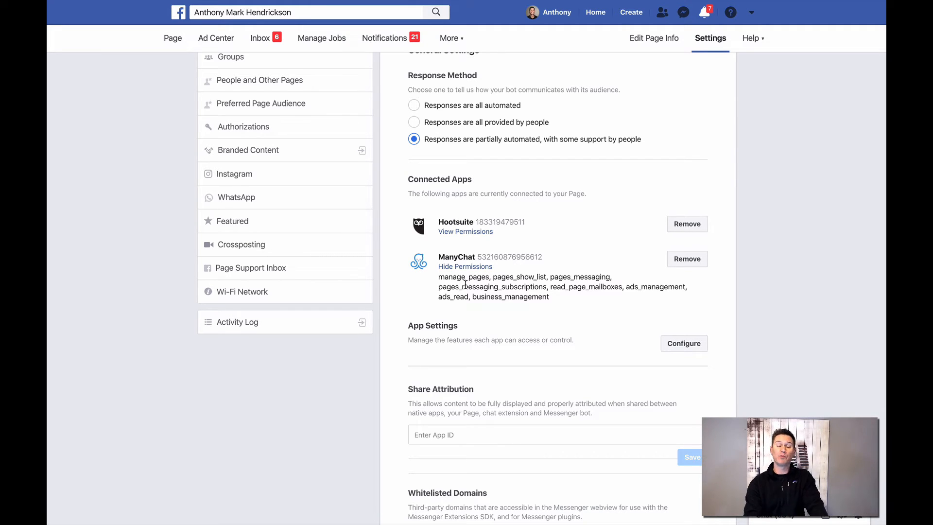
scroll(515, 81, down, 3)
scroll(516, 83, up, 2)
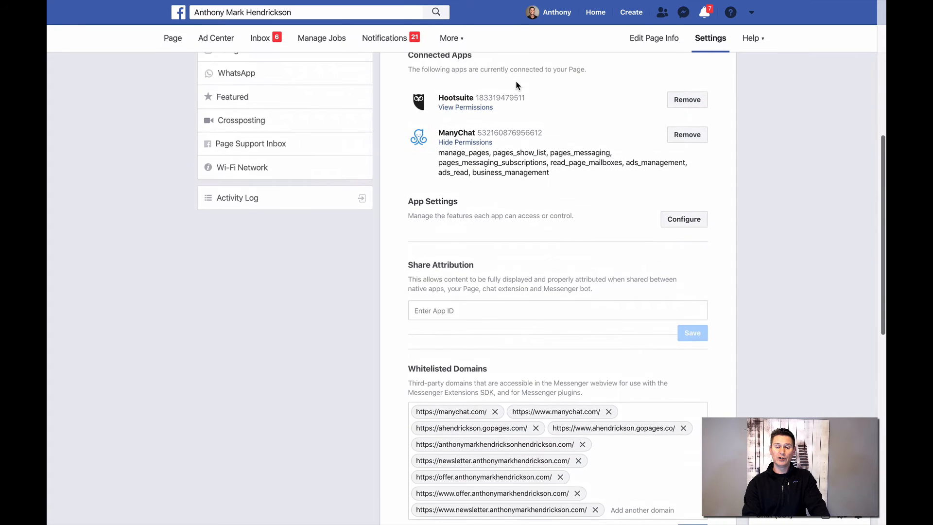
scroll(516, 85, down, 5)
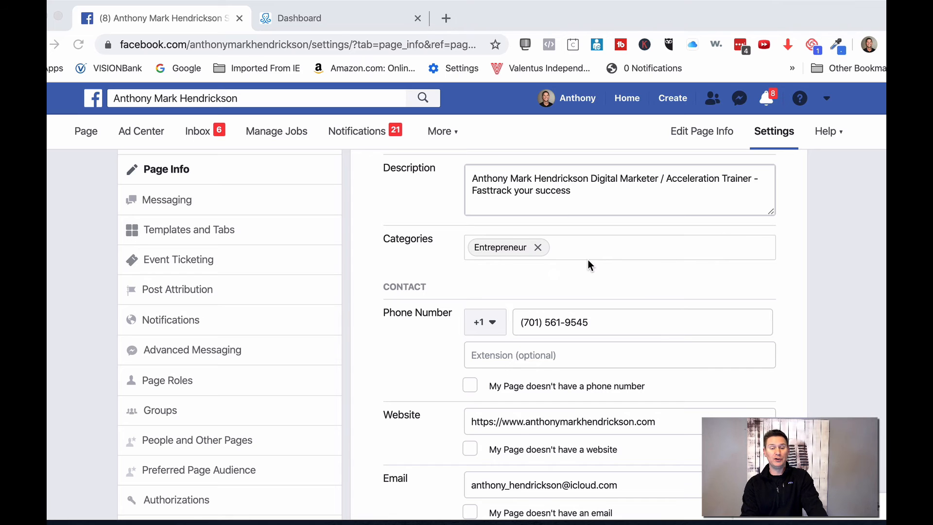
Review the Page Info settings, checking the categories, contact details, location, hours, impressum and privacy policy fields.
scroll(602, 262, down, 2)
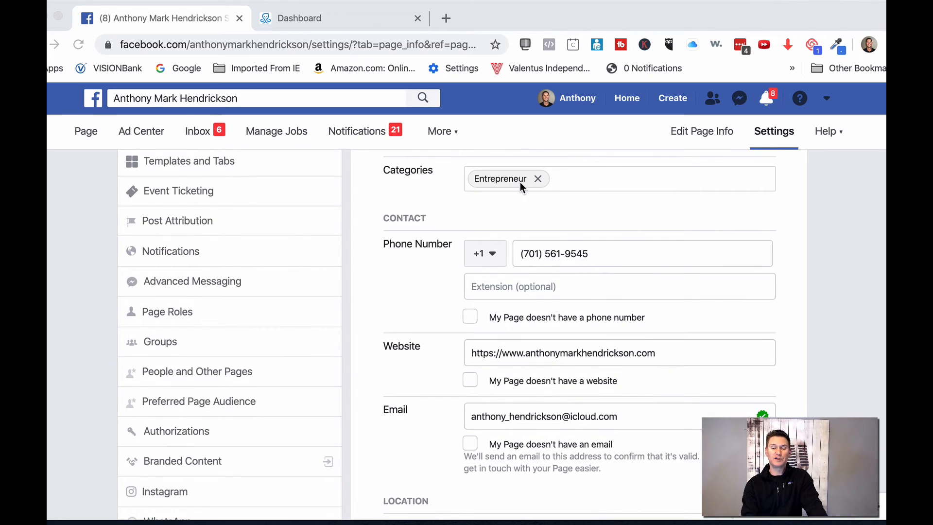
scroll(548, 319, down, 2)
scroll(574, 322, down, 10)
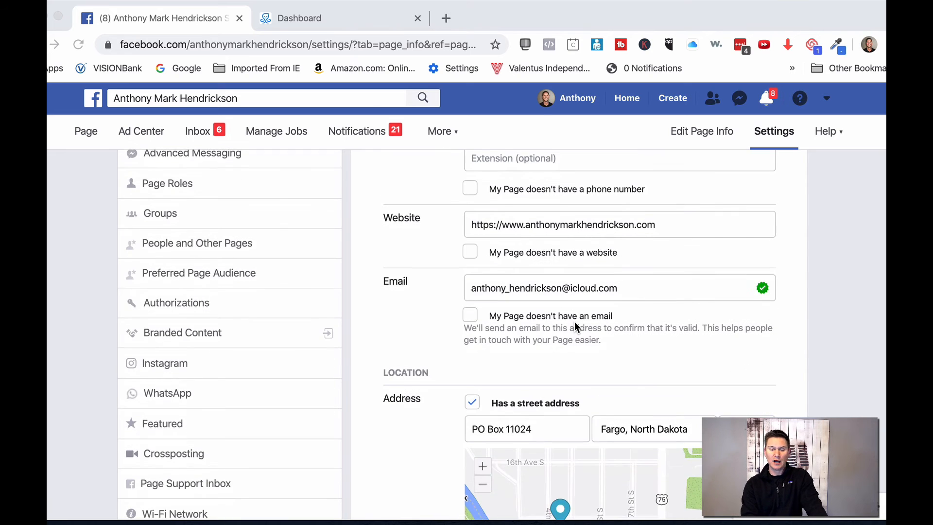
scroll(574, 322, down, 1)
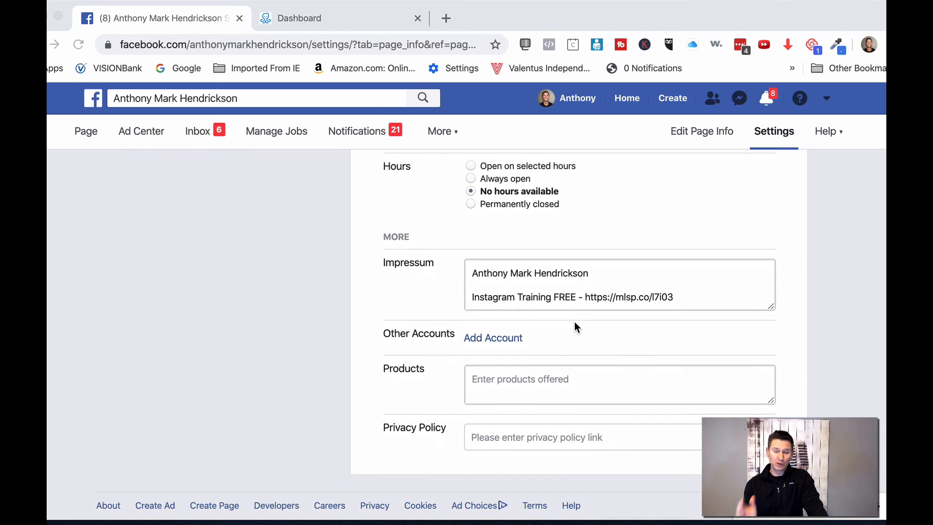
scroll(607, 291, up, 4)
scroll(607, 291, up, 1)
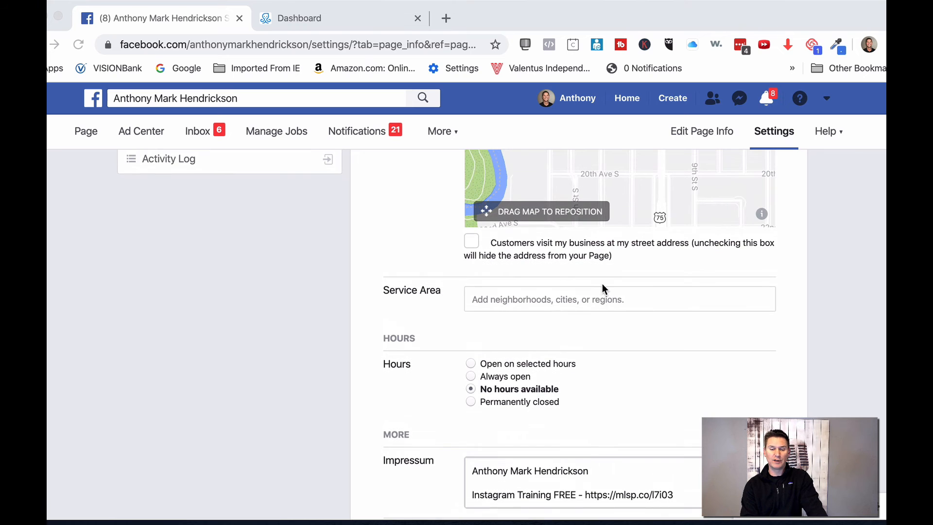
scroll(509, 334, down, 1)
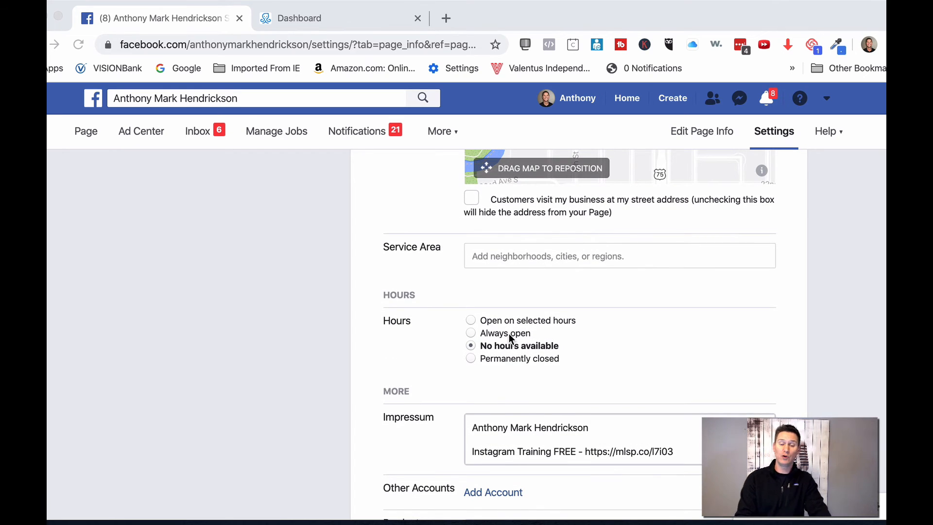
scroll(508, 334, down, 1)
scroll(524, 340, down, 1)
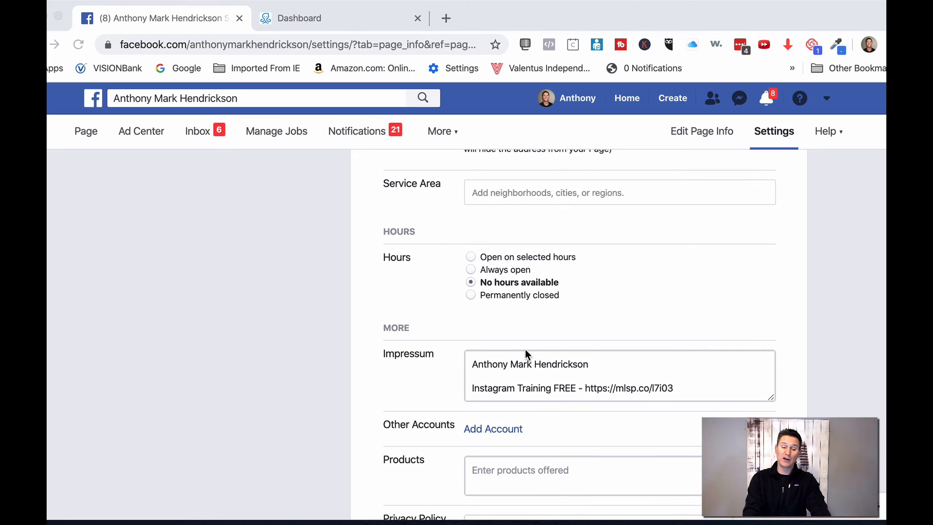
scroll(525, 349, down, 1)
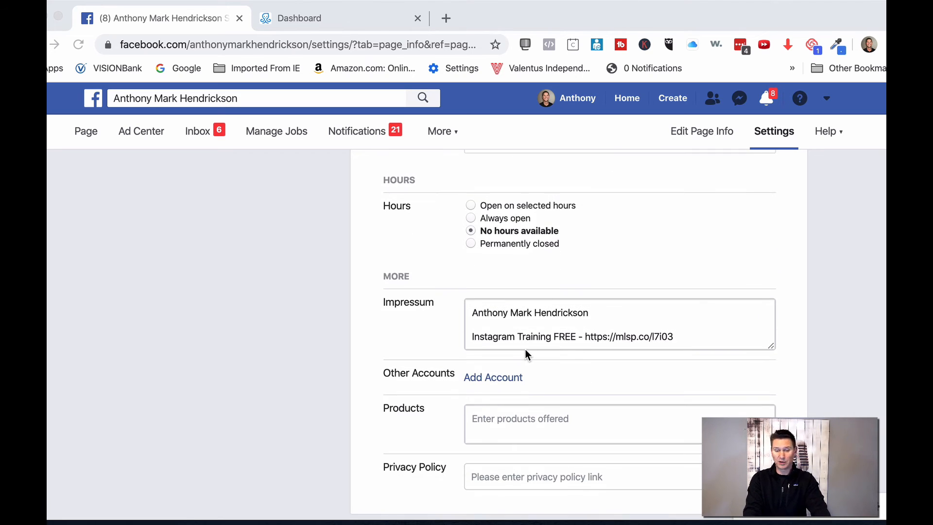
scroll(525, 349, down, 1)
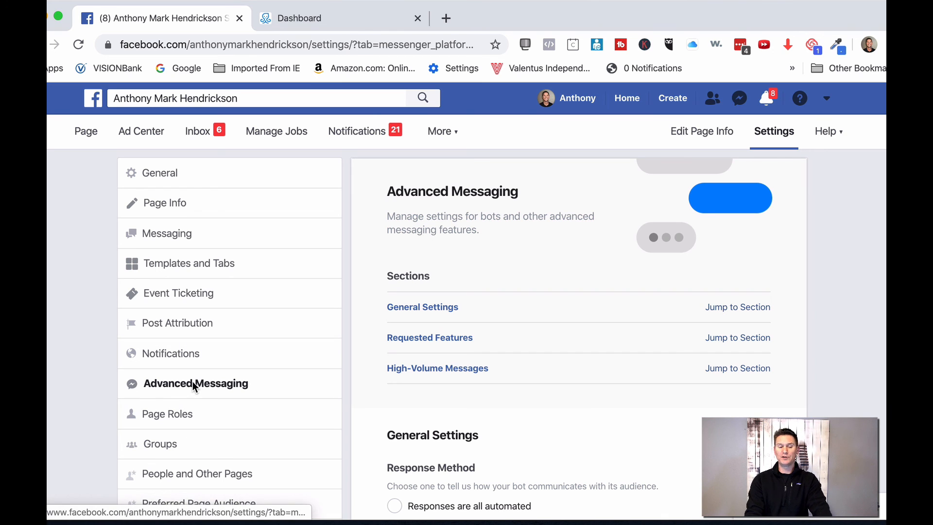
Examine the response method options under General Settings in the page's Advanced Messaging settings.
scroll(454, 382, down, 5)
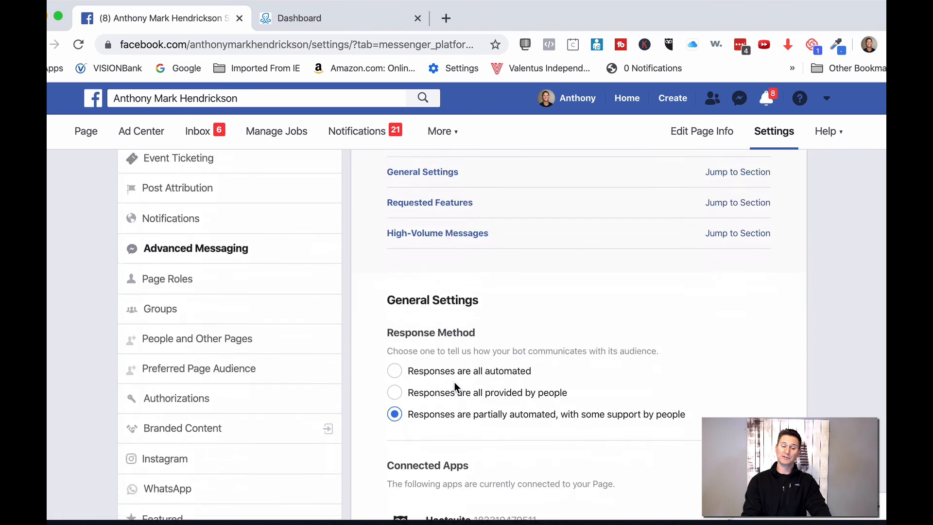